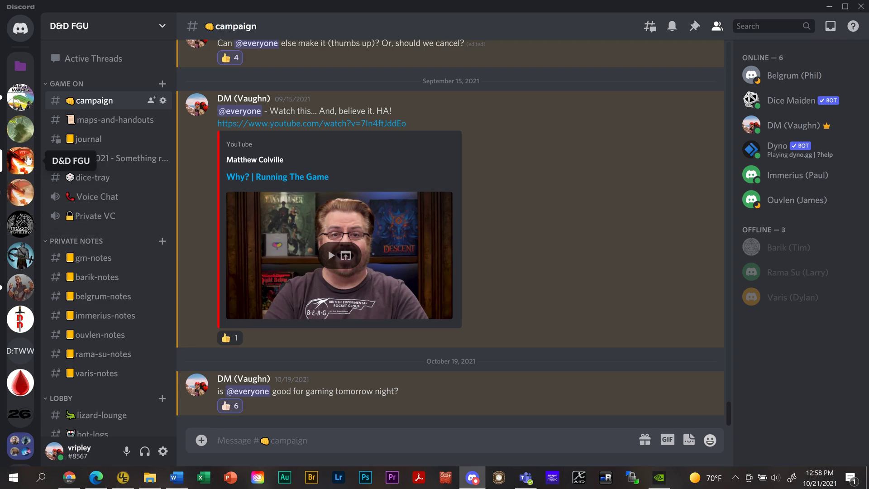
# Glance at the D&D Local server, then return to D&D FGU's #campaign channel.
pyautogui.click(21, 192)
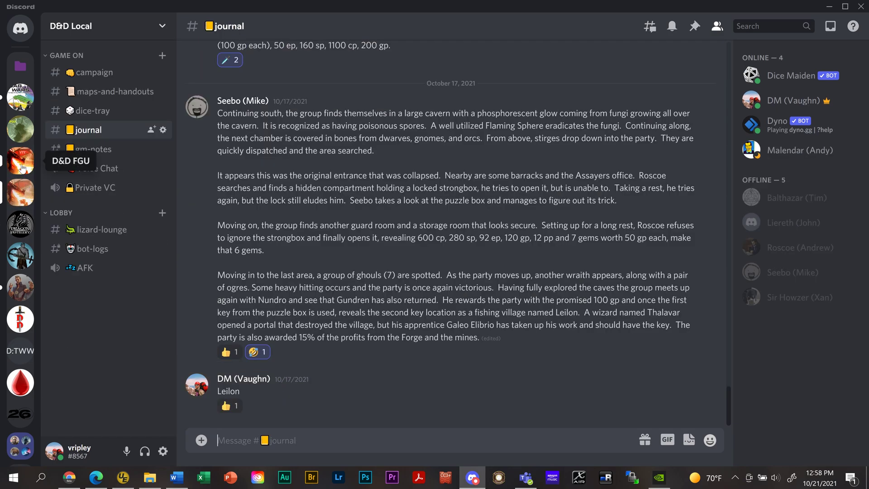
pyautogui.click(21, 167)
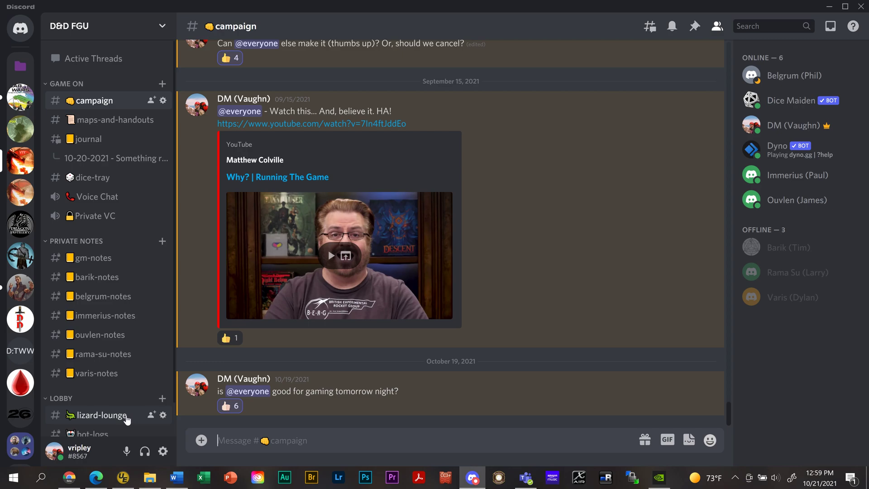
pyautogui.scroll(-1, 122, 416)
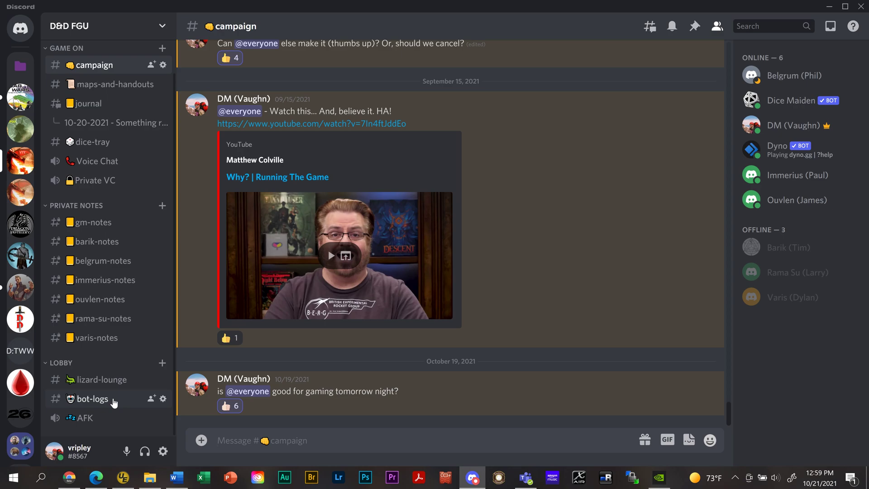
pyautogui.click(114, 402)
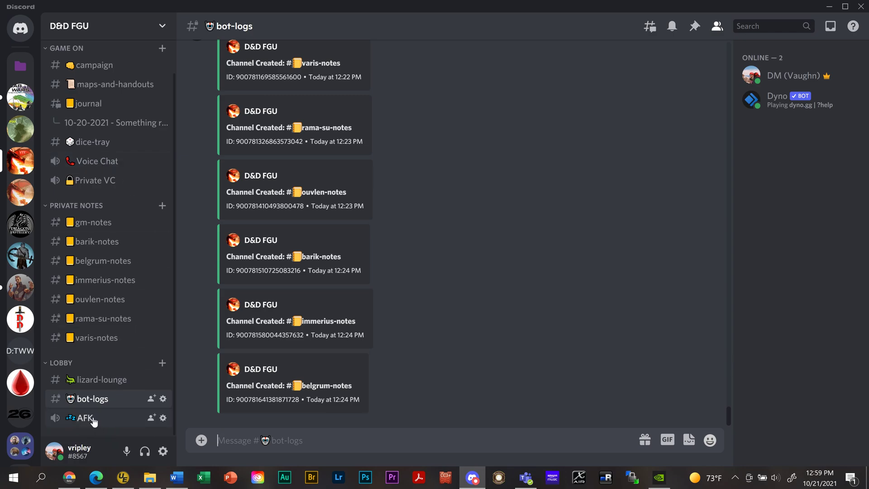
pyautogui.click(104, 68)
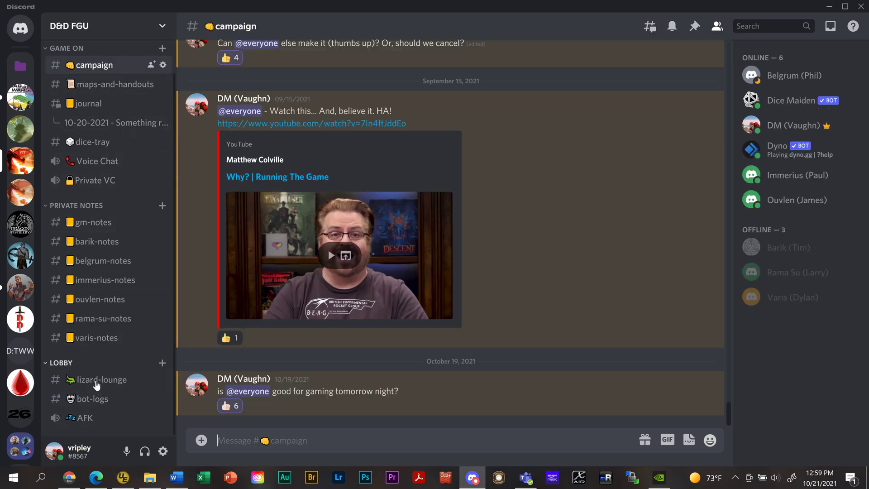
pyautogui.scroll(1, 100, 149)
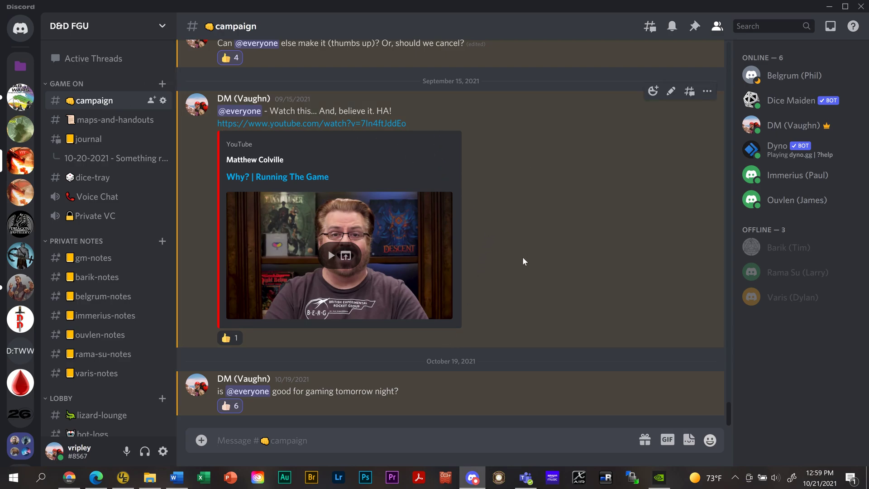
pyautogui.scroll(10, 521, 255)
pyautogui.scroll(15, 536, 256)
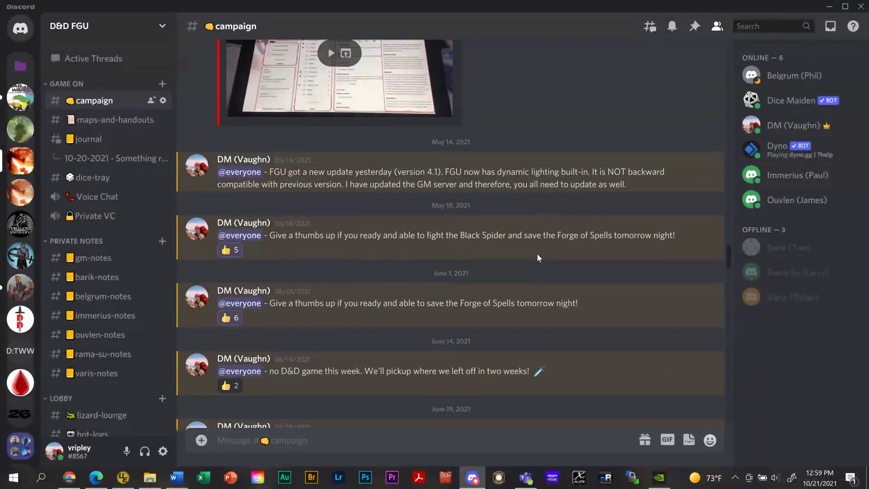
pyautogui.scroll(10, 539, 254)
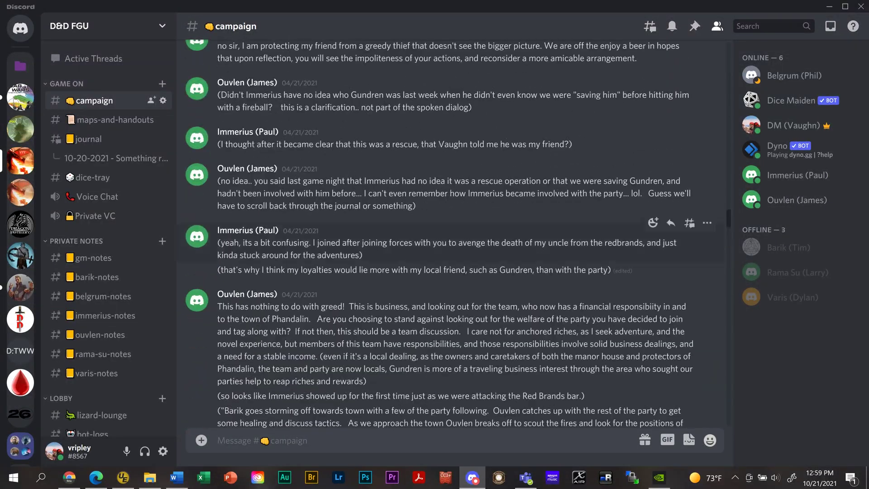
pyautogui.scroll(-20, 542, 246)
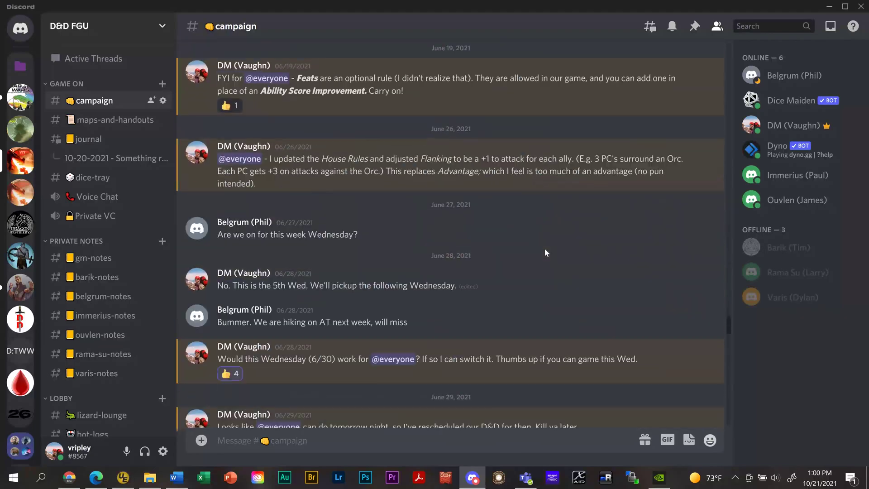
pyautogui.scroll(-6, 533, 287)
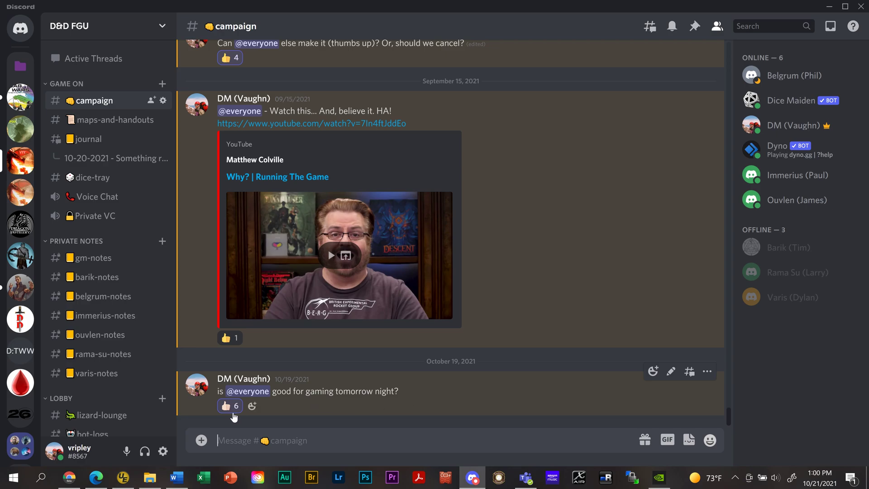
pyautogui.moveTo(239, 409)
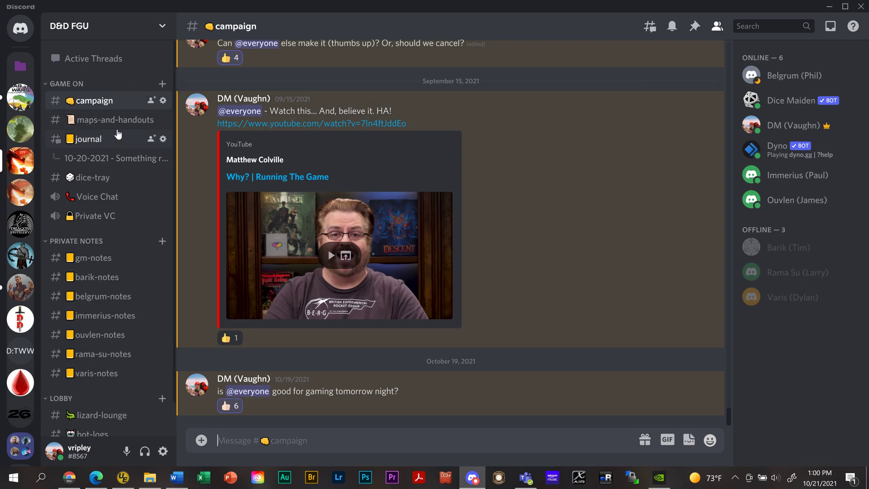
# Open #maps-and-handouts on D&D FGU, then on the Deadlands FGU server.
pyautogui.click(113, 122)
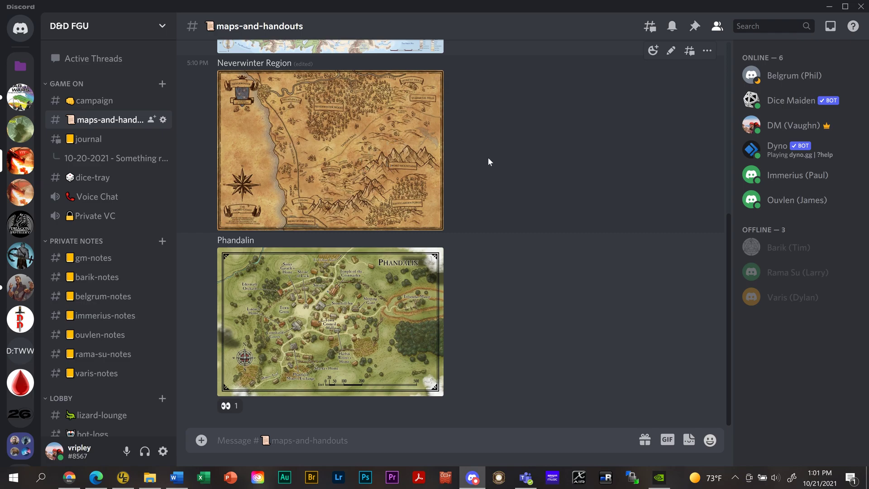
pyautogui.click(26, 131)
pyautogui.click(125, 98)
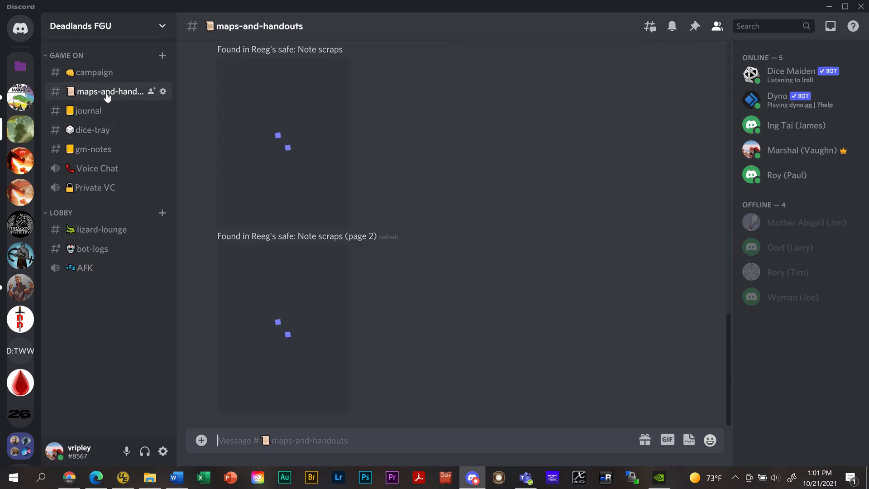
# Enlarge the first note-scraps handout image, close it, and scroll back up.
pyautogui.click(295, 169)
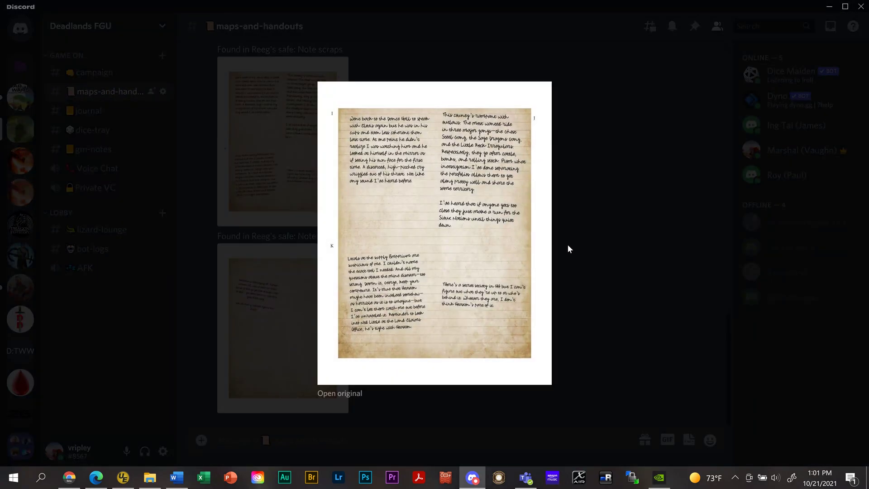
pyautogui.click(566, 243)
pyautogui.scroll(10, 435, 235)
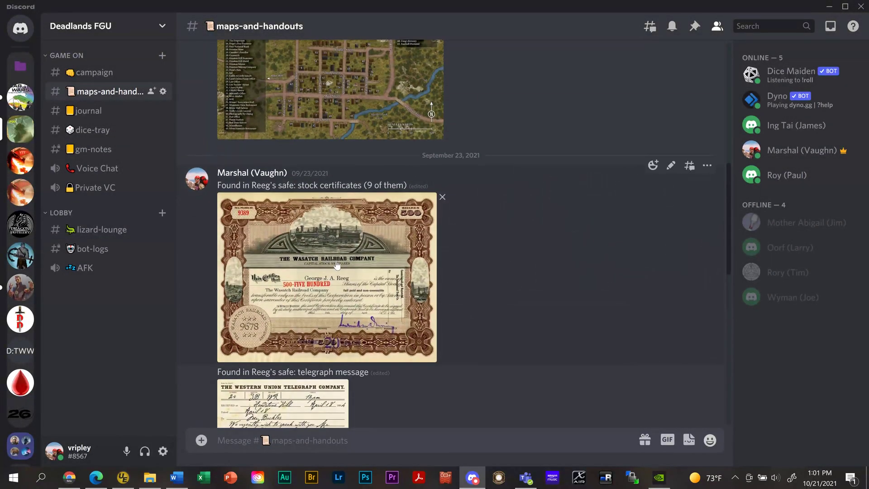
pyautogui.scroll(4, 436, 235)
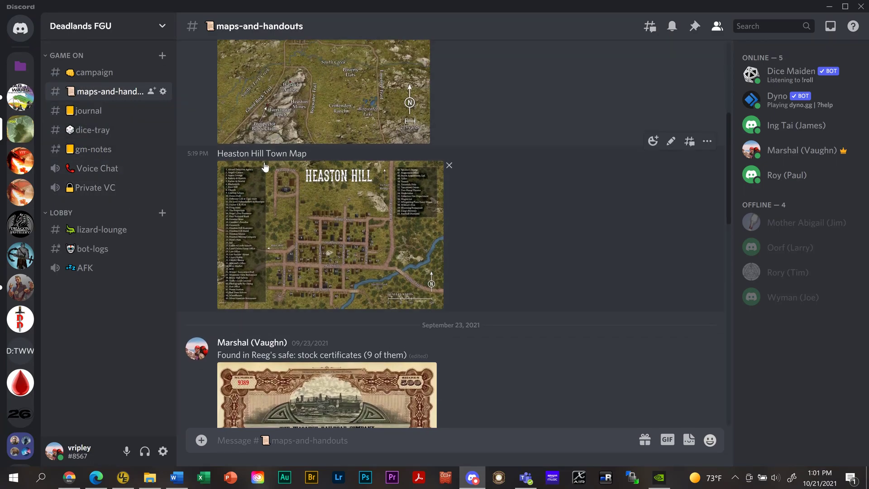
pyautogui.click(20, 161)
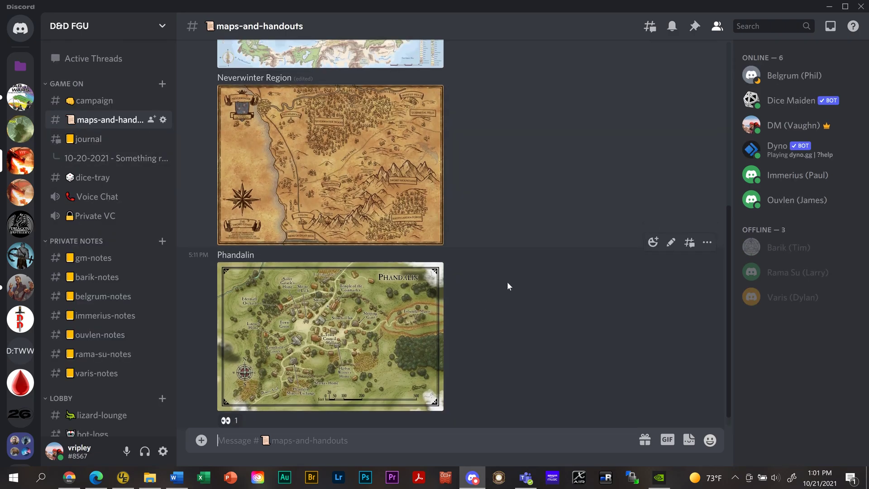
pyautogui.scroll(5, 507, 283)
pyautogui.scroll(-5, 507, 283)
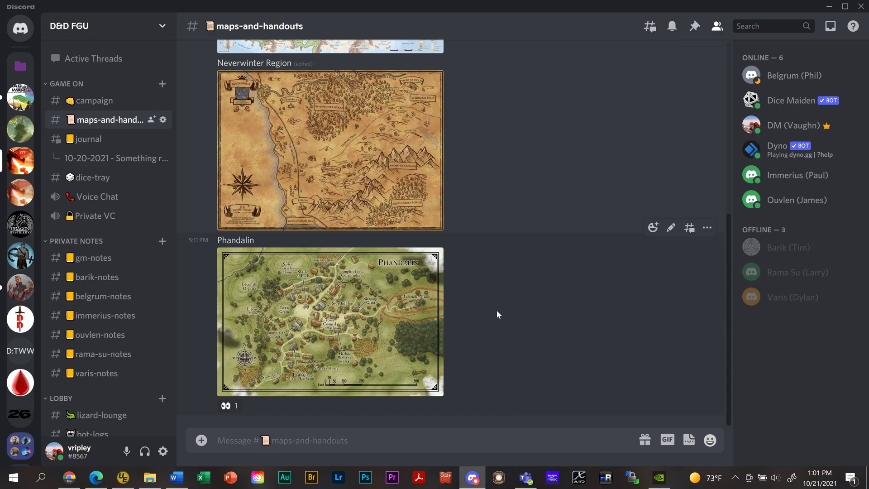
pyautogui.click(362, 333)
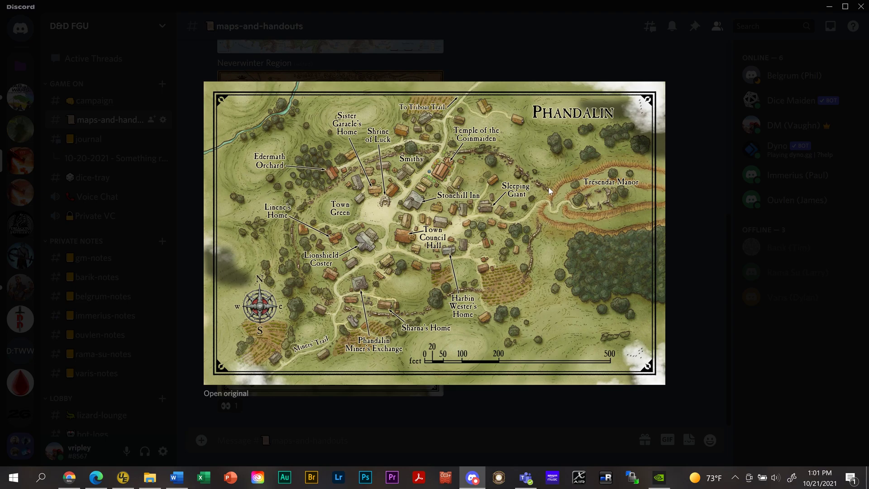
pyautogui.click(686, 191)
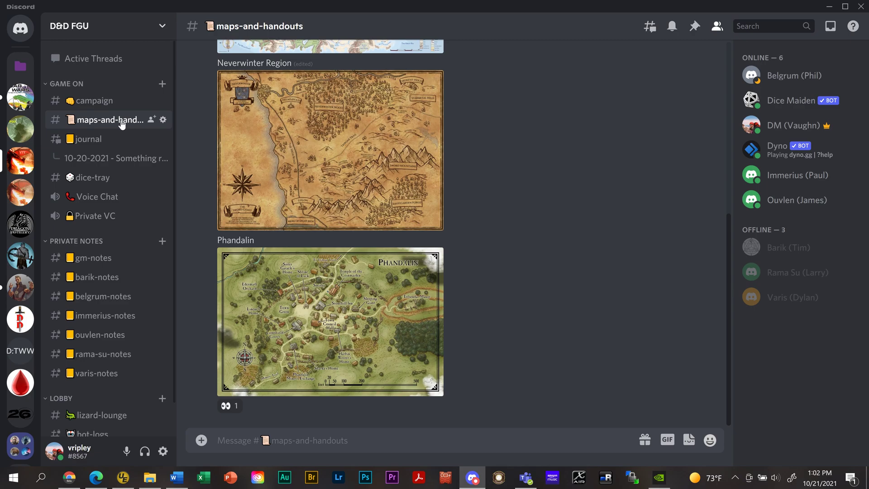
# Open the D&D FGU #journal channel and scroll through its posts.
pyautogui.click(96, 143)
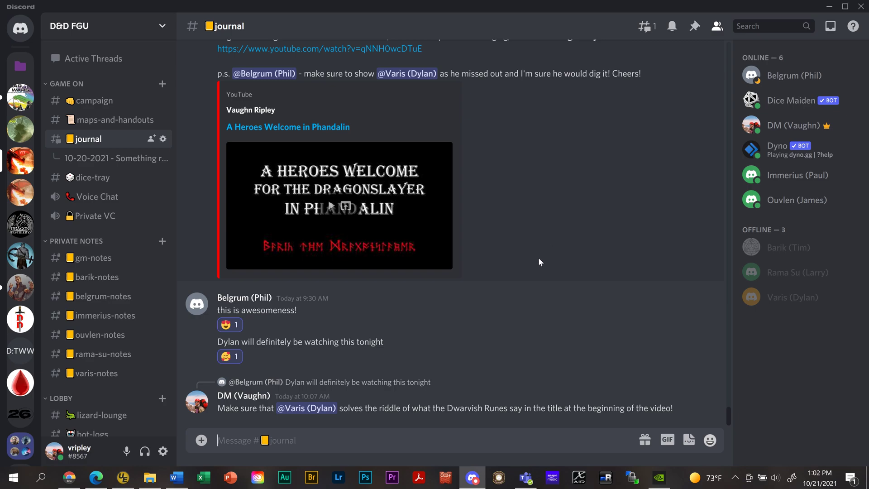
pyautogui.scroll(10, 539, 258)
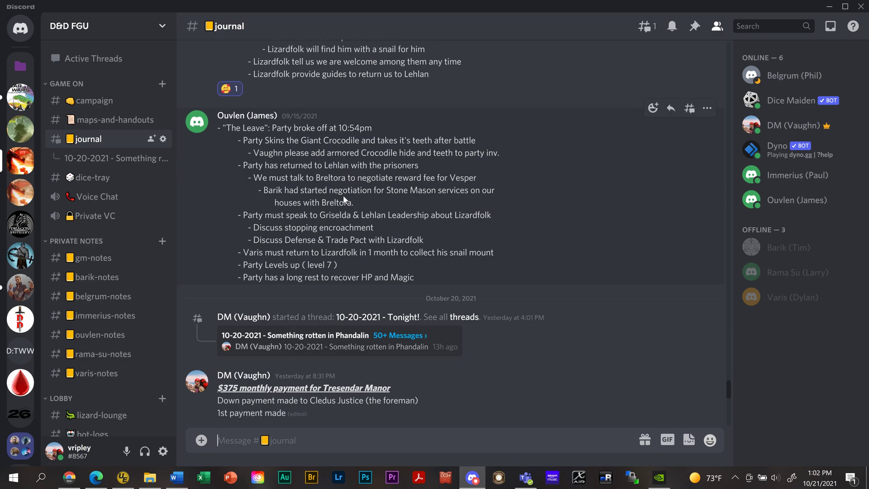
pyautogui.scroll(-10, 345, 200)
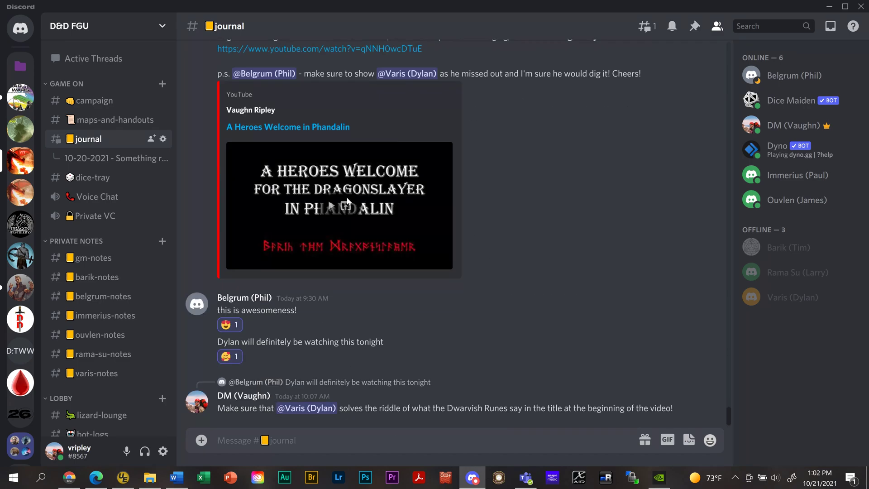
# Read the '10-20-2021 - Something rotten in Phandalin' thread's session recap.
pyautogui.click(113, 158)
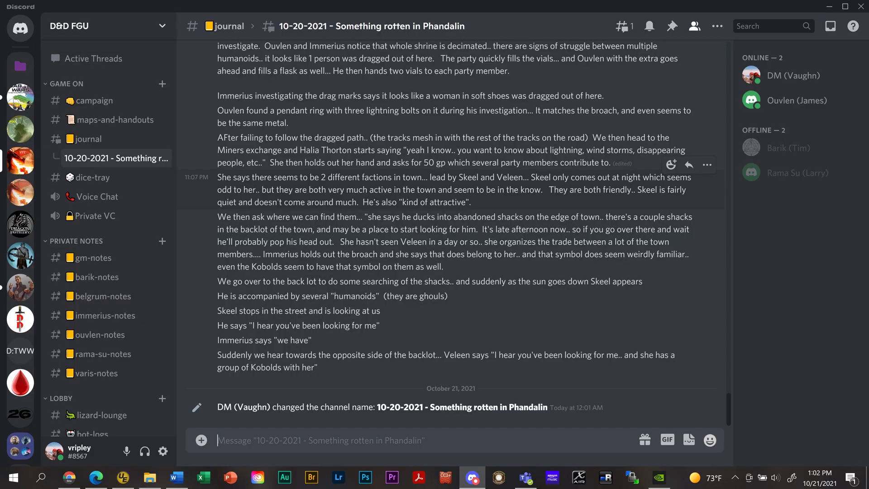
pyautogui.scroll(20, 419, 253)
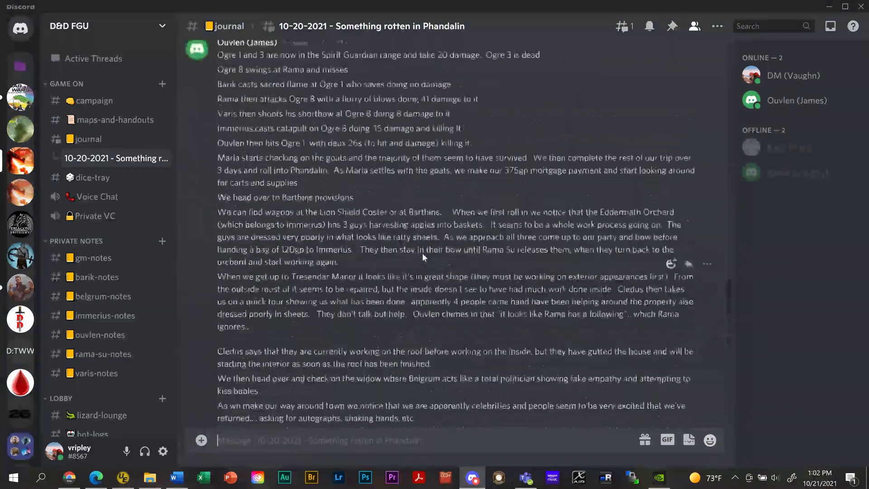
pyautogui.scroll(6, 422, 253)
pyautogui.scroll(-20, 426, 253)
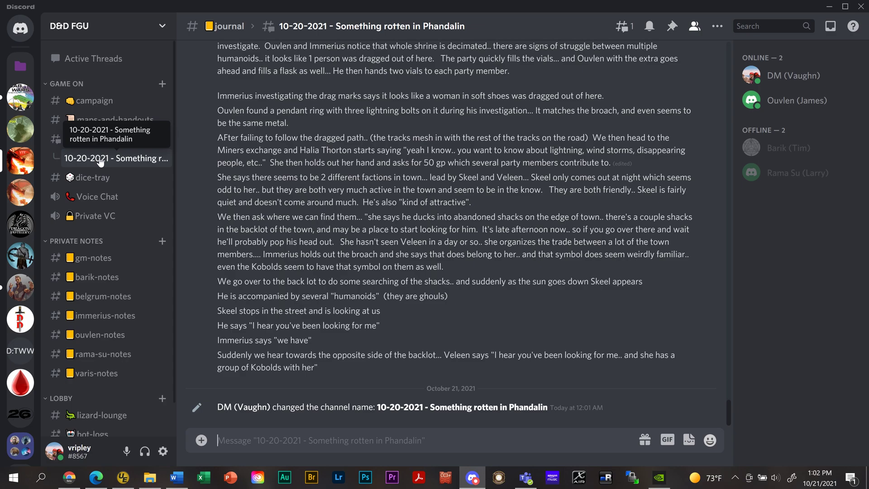
pyautogui.click(91, 142)
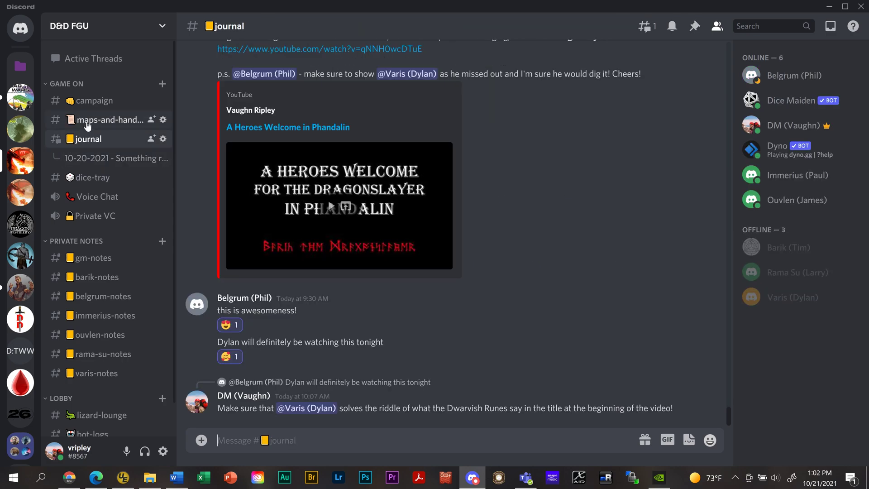
pyautogui.click(649, 28)
pyautogui.click(519, 54)
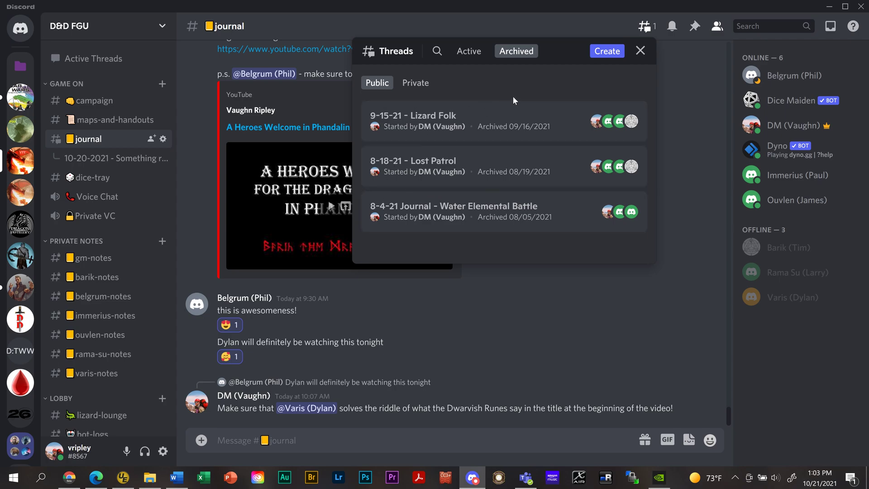
pyautogui.click(640, 52)
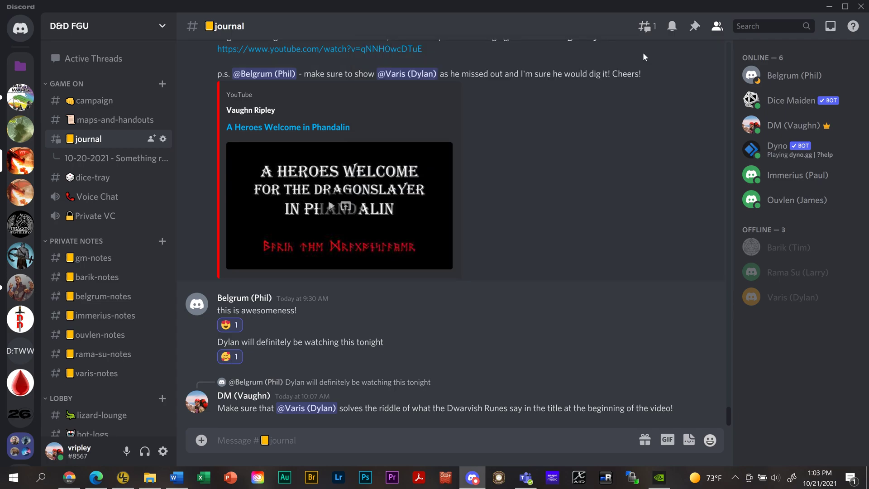
# Reopen the '10-20-2021 - Something rotten in Phandalin' thread and scroll its recap.
pyautogui.click(122, 163)
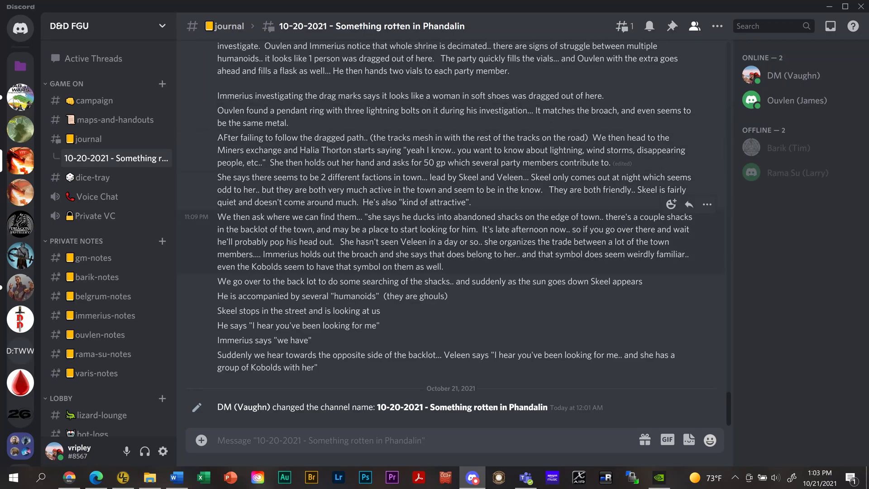
pyautogui.click(85, 141)
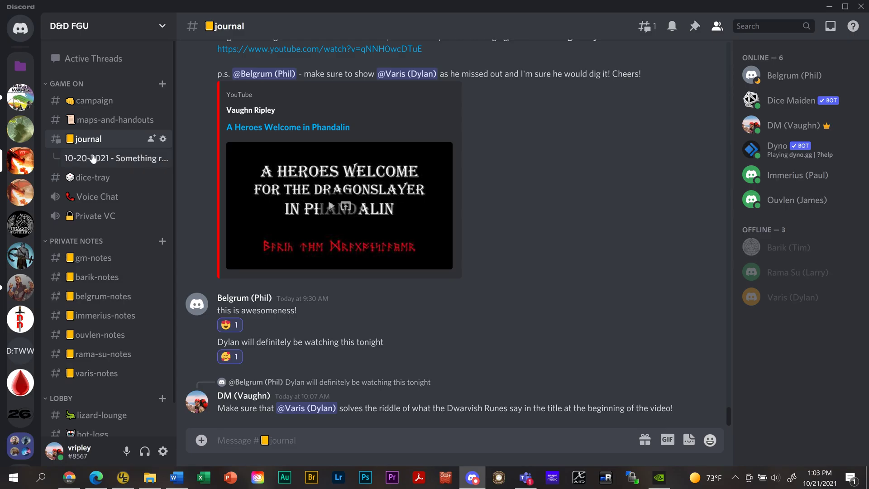
pyautogui.click(99, 159)
pyautogui.scroll(15, 334, 165)
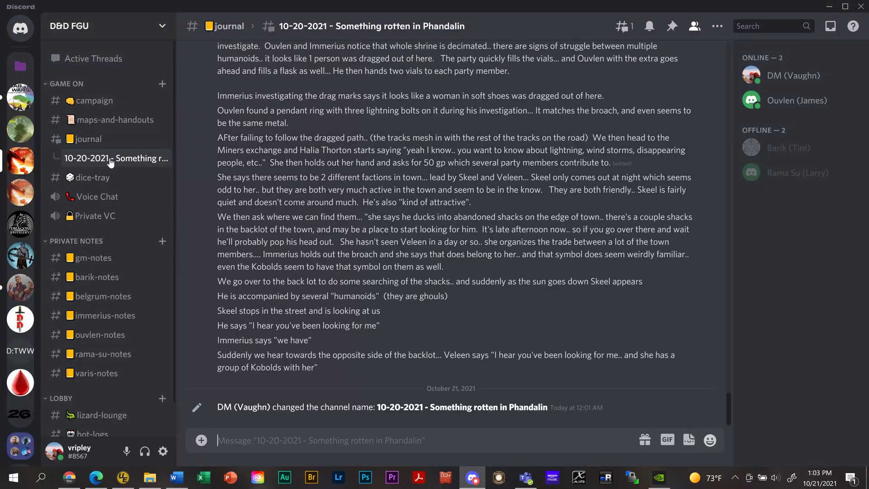
# Go back to #journal and scroll through its older message history.
pyautogui.click(94, 141)
pyautogui.scroll(10, 380, 240)
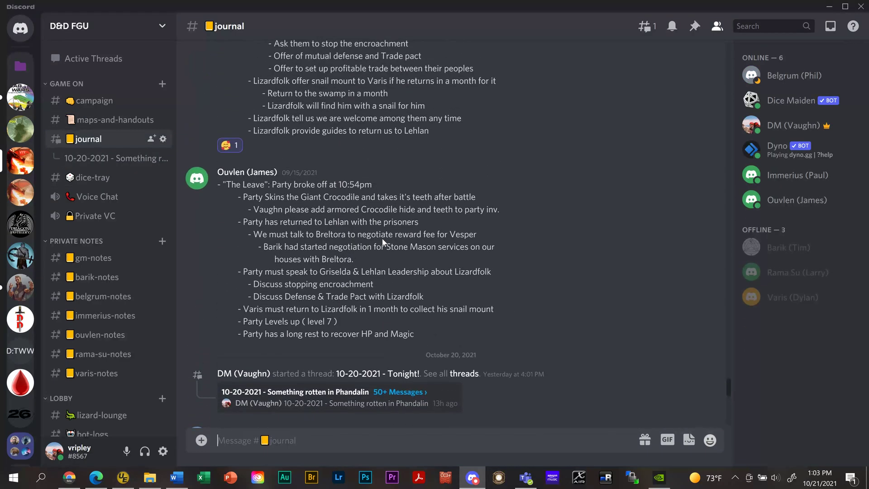
pyautogui.scroll(2, 382, 238)
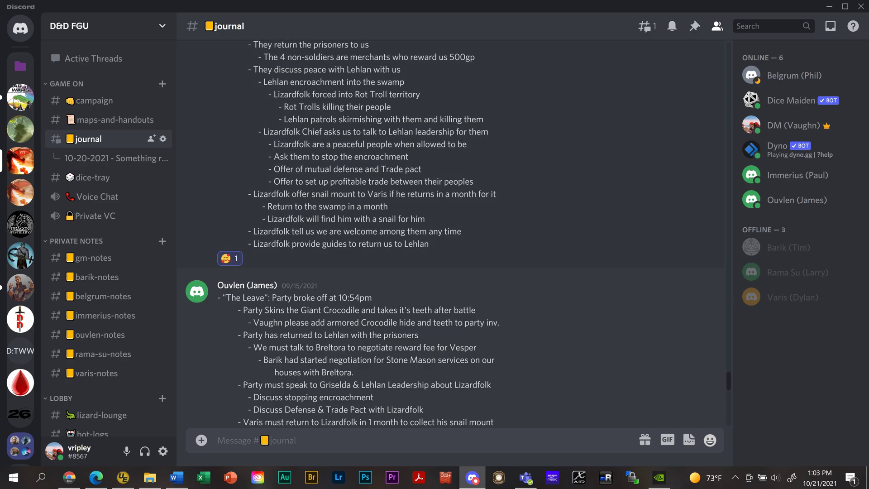
pyautogui.scroll(20, 328, 166)
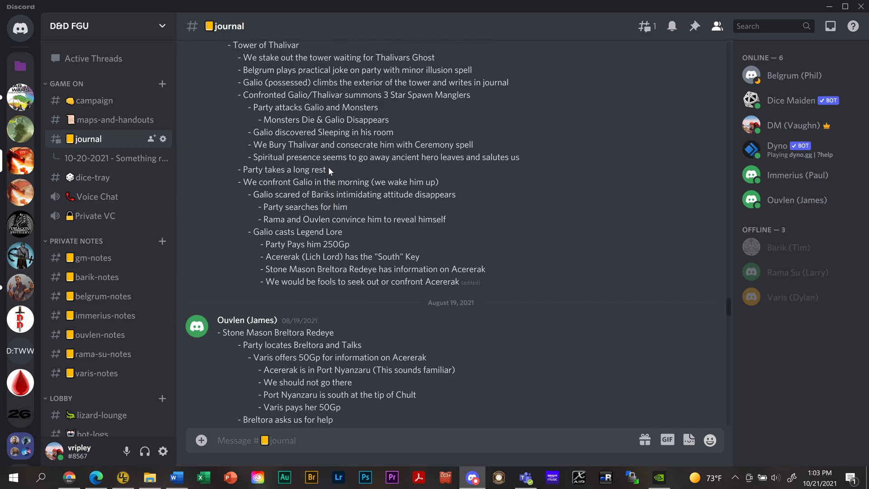
pyautogui.scroll(10, 329, 167)
pyautogui.scroll(-20, 331, 163)
pyautogui.scroll(-20, 337, 190)
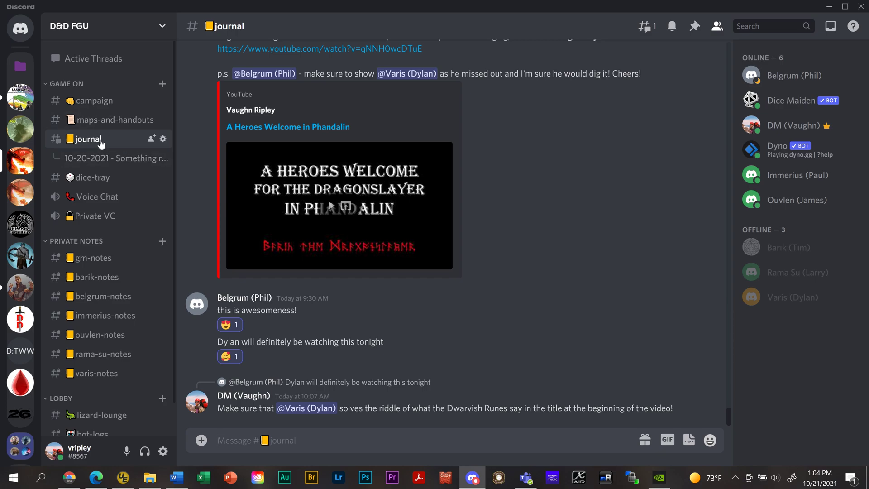
pyautogui.click(93, 179)
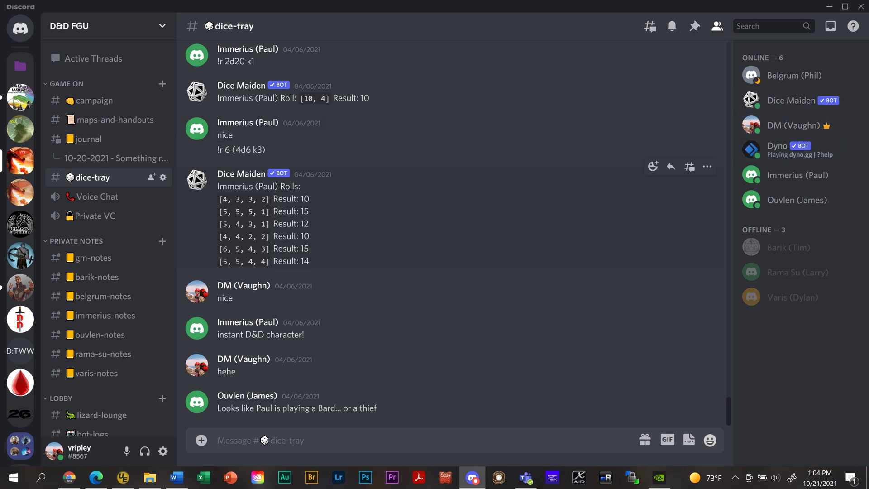
pyautogui.scroll(3, 300, 286)
pyautogui.scroll(2, 301, 287)
pyautogui.scroll(-6, 281, 237)
pyautogui.write('@every')
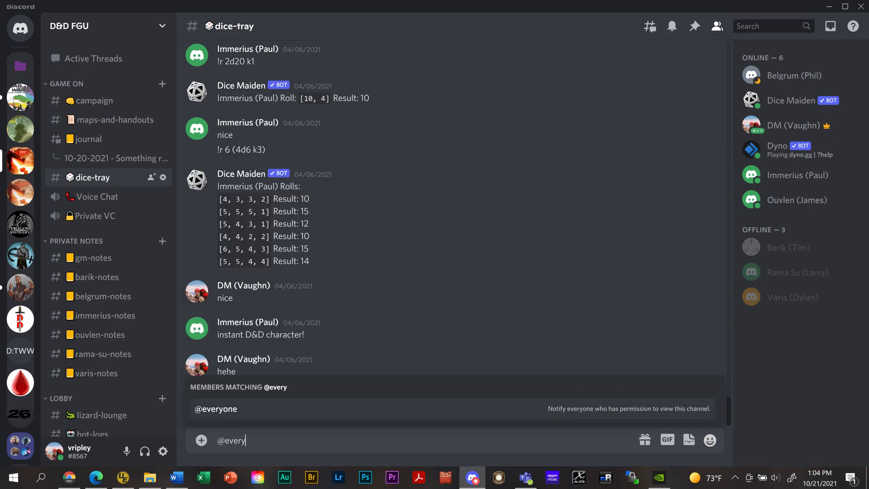
pyautogui.press('Tab')
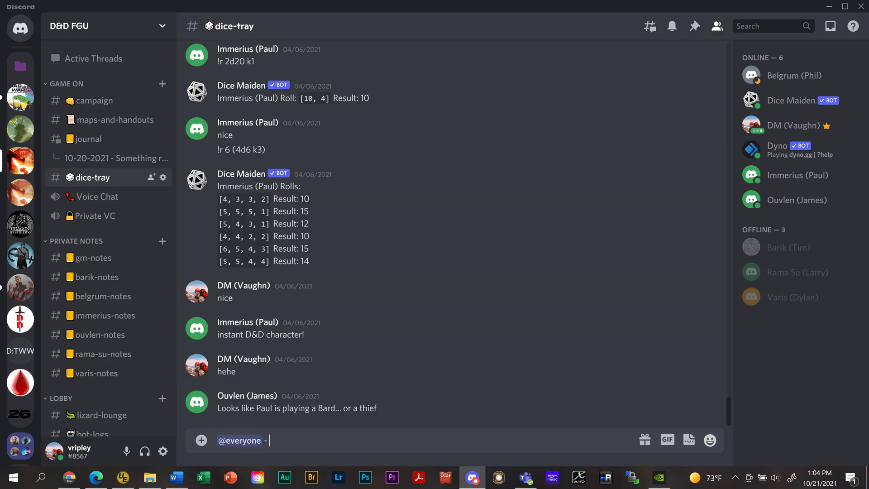
pyautogui.write('- roll Perception')
pyautogui.press('Return')
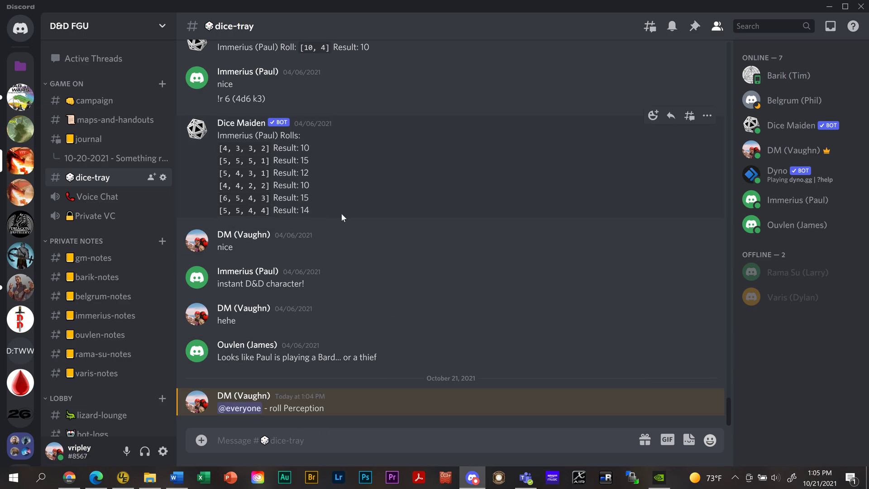
pyautogui.scroll(15, 349, 215)
pyautogui.scroll(-15, 356, 217)
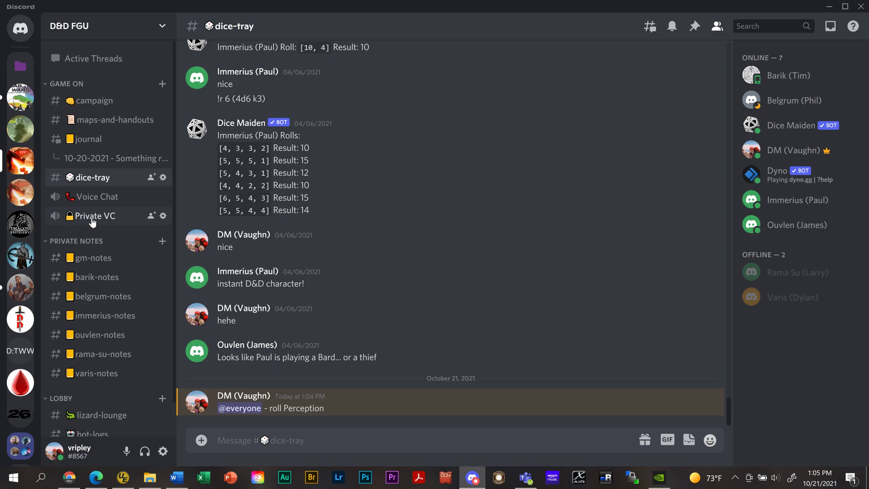
pyautogui.click(95, 198)
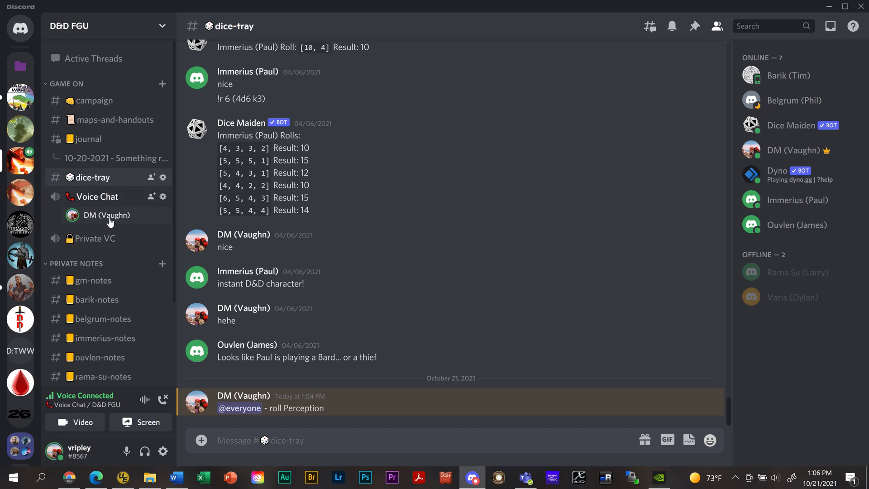
pyautogui.click(163, 398)
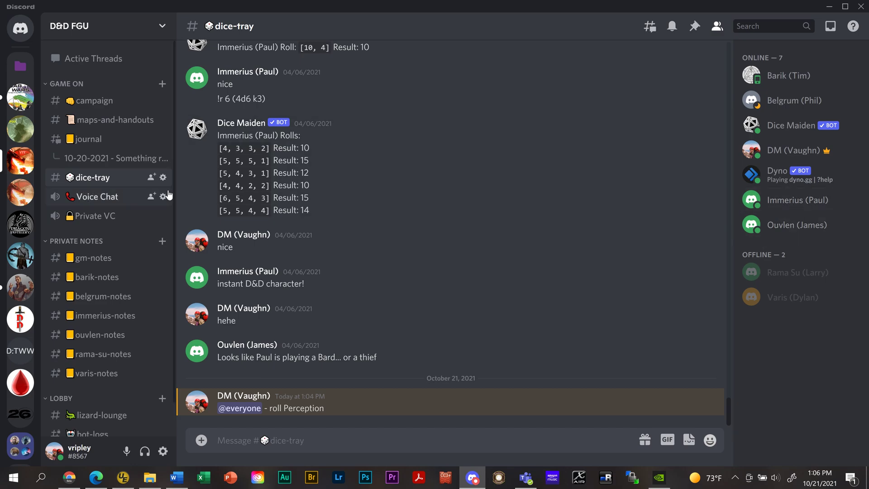
pyautogui.click(108, 217)
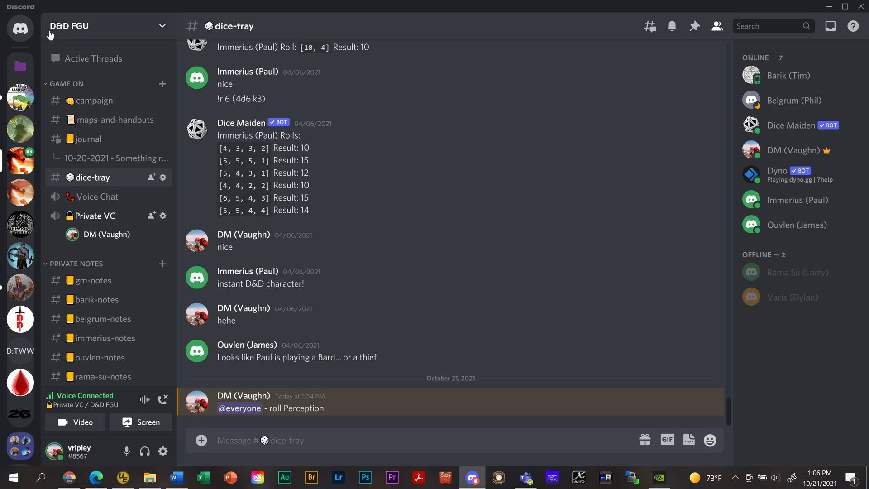
pyautogui.click(20, 31)
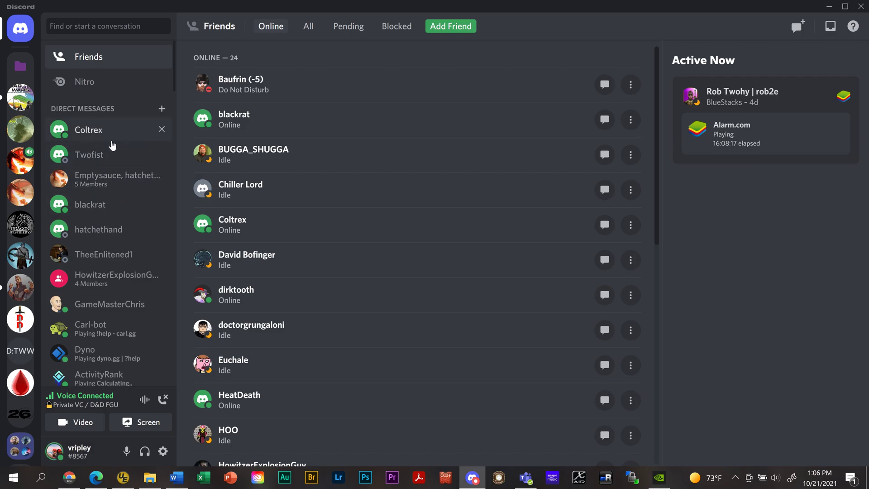
pyautogui.click(26, 169)
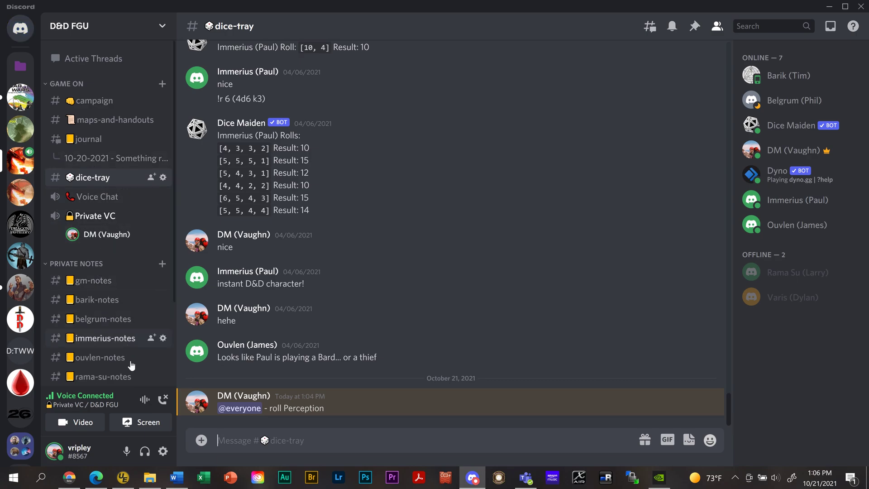
pyautogui.click(163, 399)
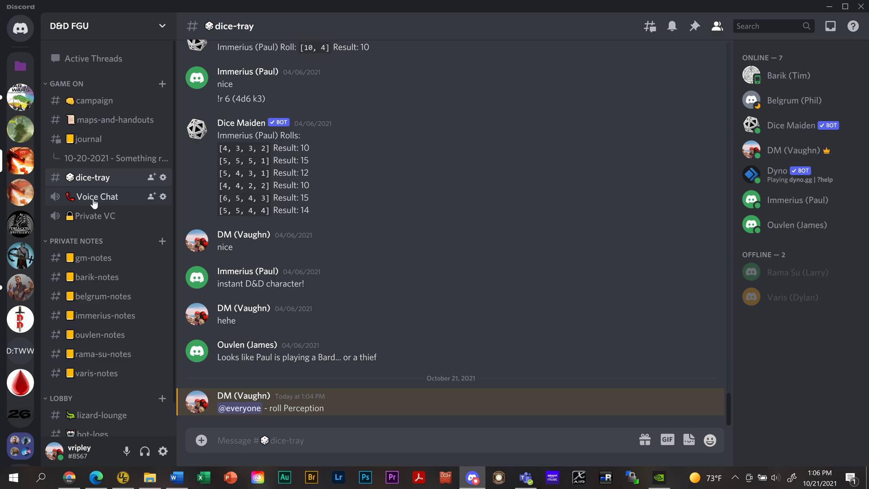
pyautogui.scroll(-2, 100, 256)
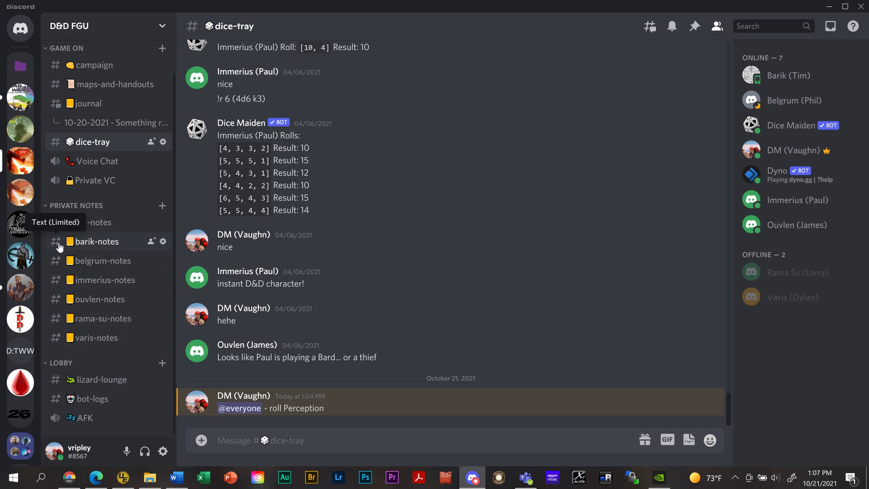
pyautogui.click(164, 242)
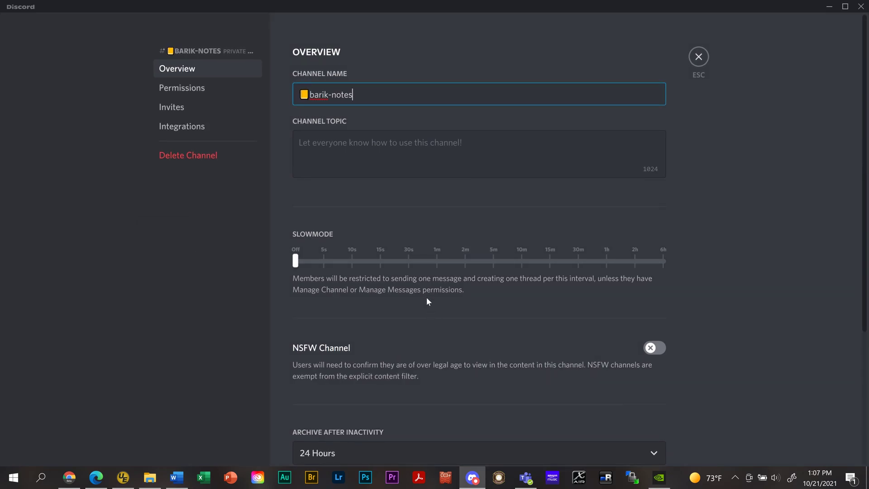
pyautogui.click(204, 88)
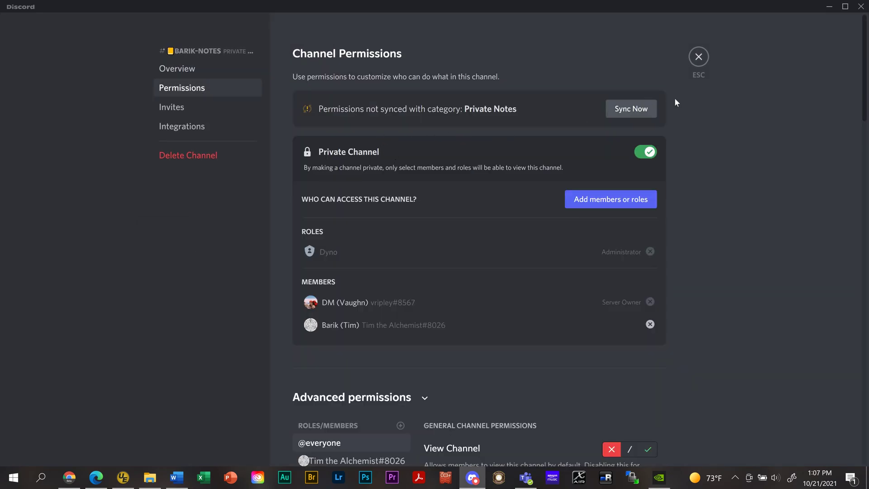
pyautogui.click(700, 59)
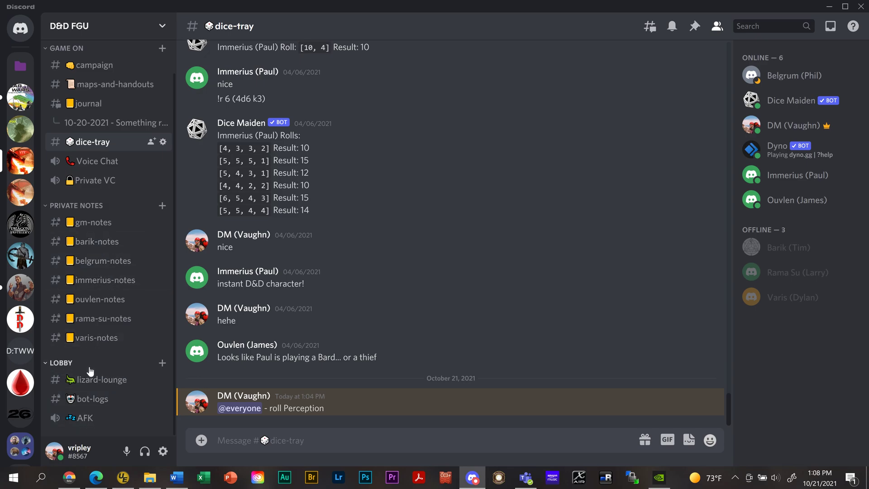
# Peek at #lizard-lounge, then go back to the #campaign channel.
pyautogui.click(121, 382)
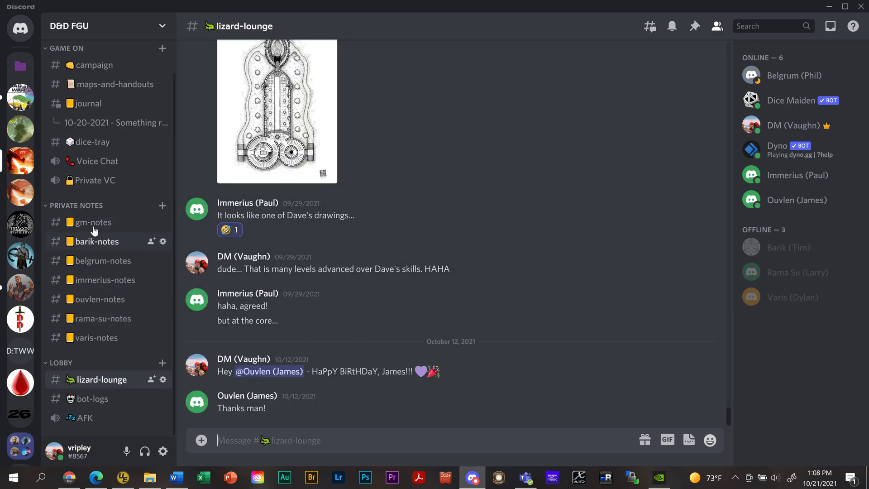
pyautogui.click(95, 68)
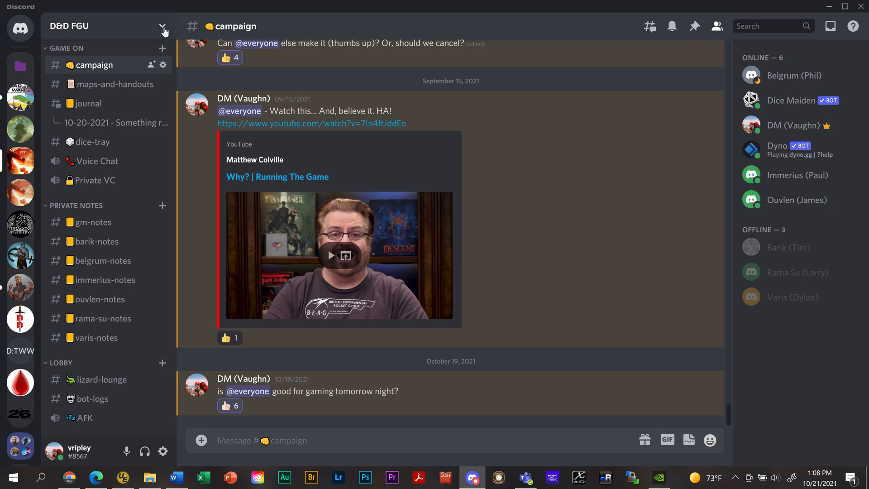
pyautogui.click(162, 28)
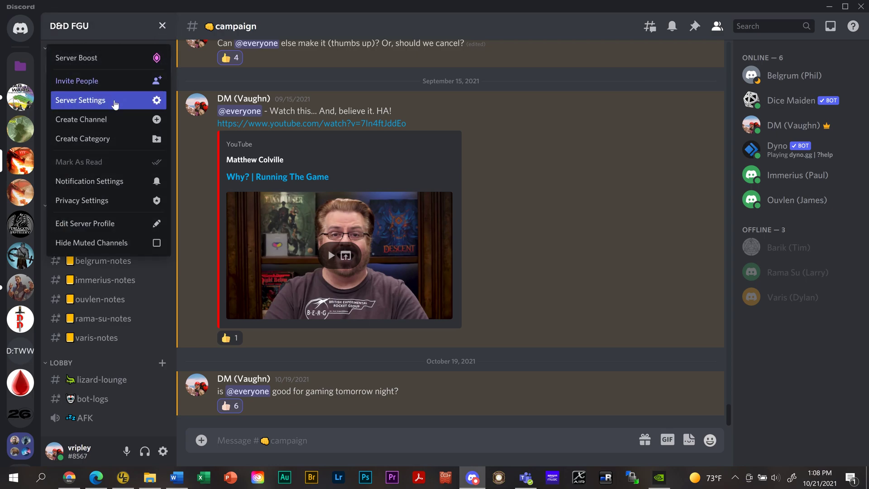
pyautogui.click(115, 104)
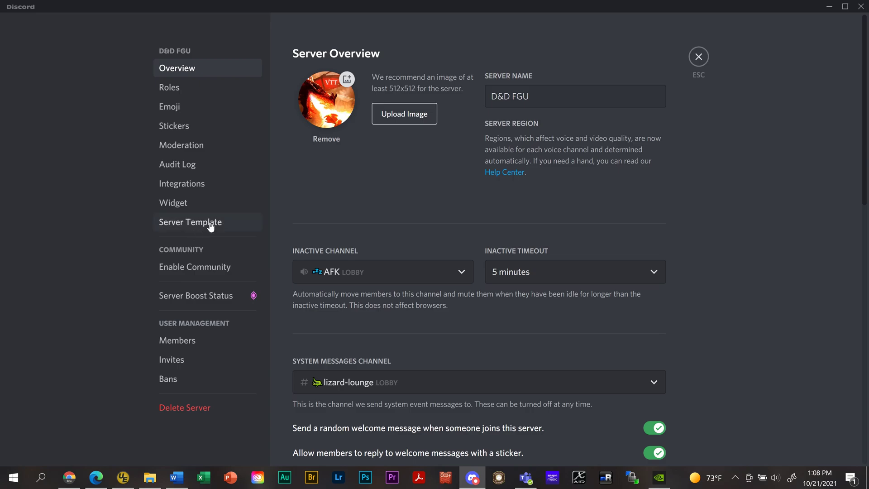
pyautogui.click(213, 224)
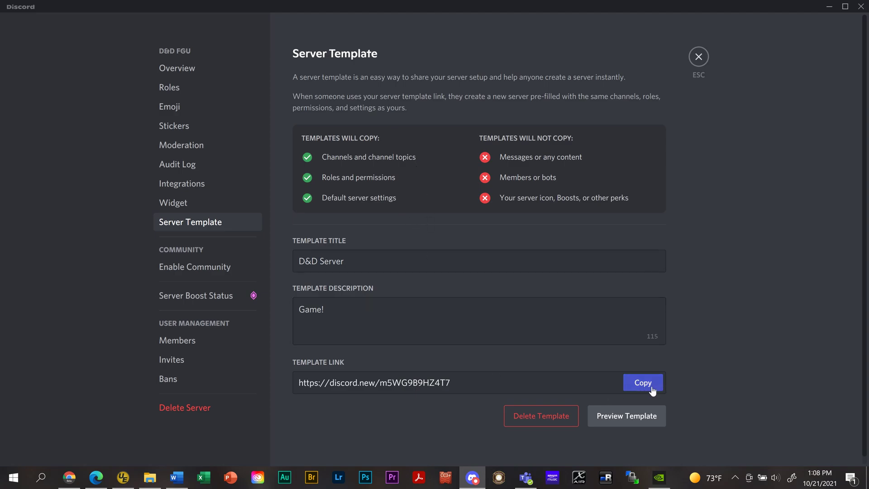
pyautogui.click(701, 58)
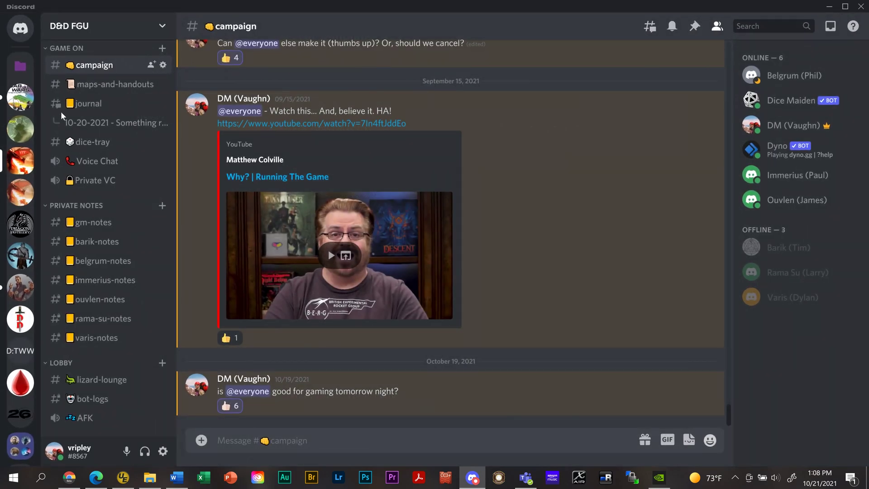